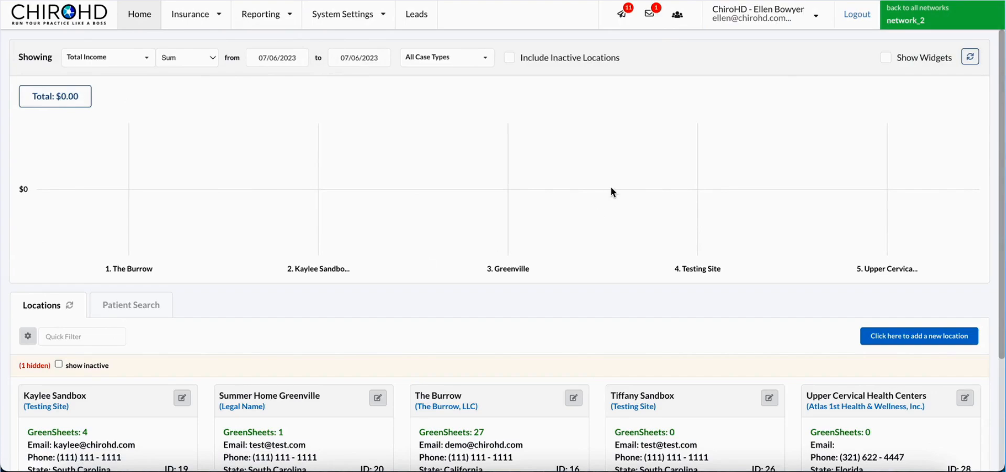
Open the Tracking / Reporting Configuration in System Configuration and view the Chiropractic and New Patient visit buckets.
{"action": "left_click", "coordinate": [371, 25]}
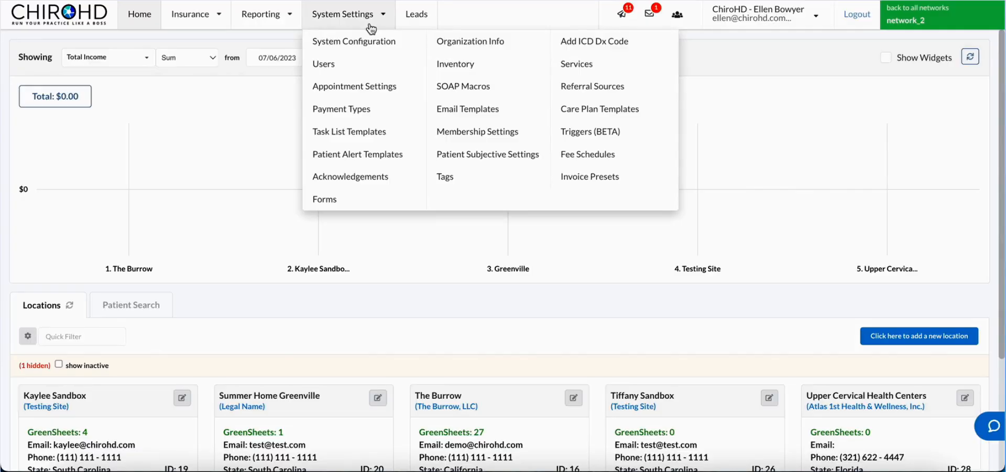
{"action": "left_click", "coordinate": [366, 45]}
{"action": "left_click", "coordinate": [359, 67]}
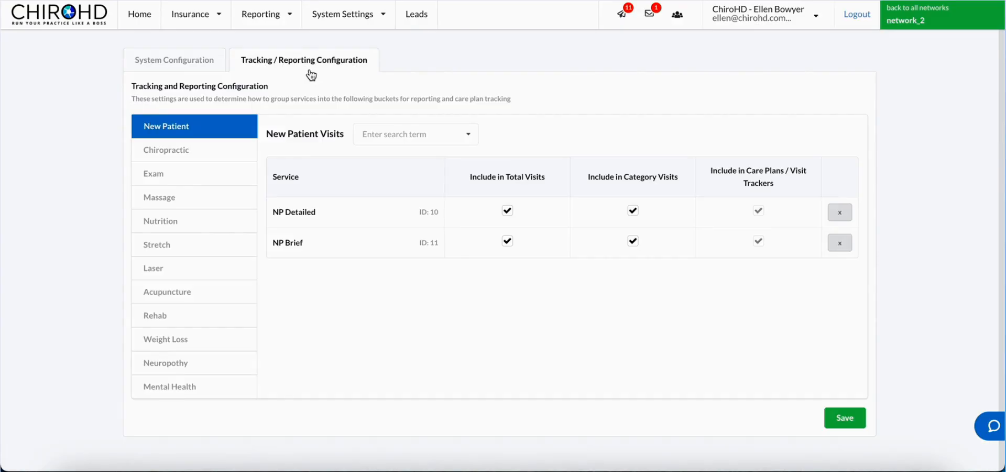
{"action": "left_click", "coordinate": [185, 152]}
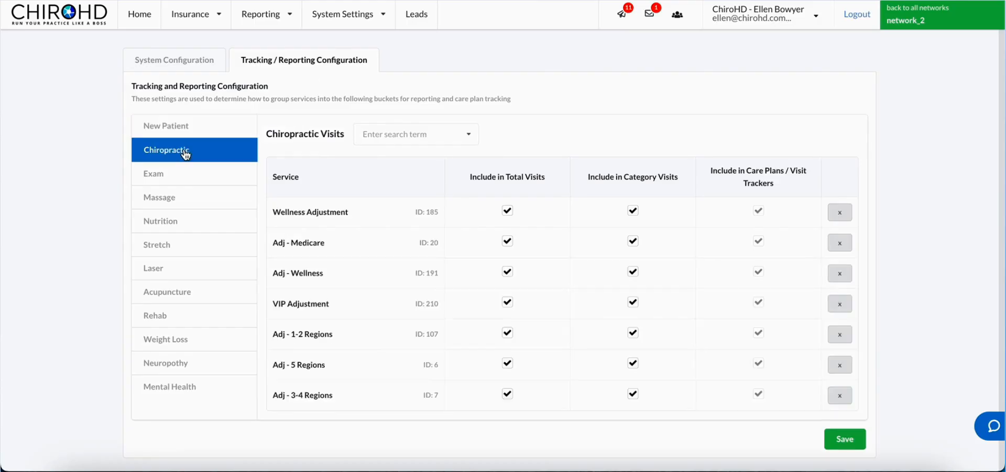
{"action": "left_click", "coordinate": [213, 134]}
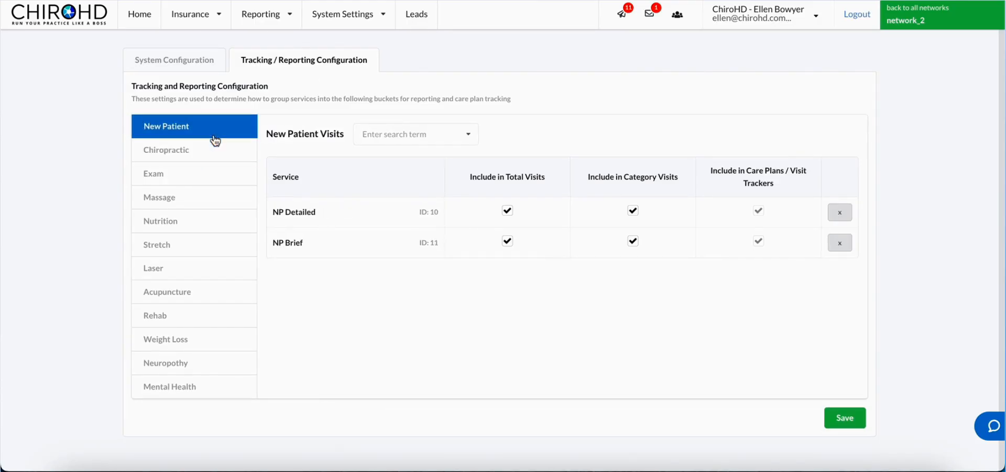
Browse the visit categories and read the explanations of the Chiropractic table's inclusion columns.
{"action": "left_click", "coordinate": [223, 181]}
{"action": "left_click", "coordinate": [204, 136]}
{"action": "left_click", "coordinate": [208, 152]}
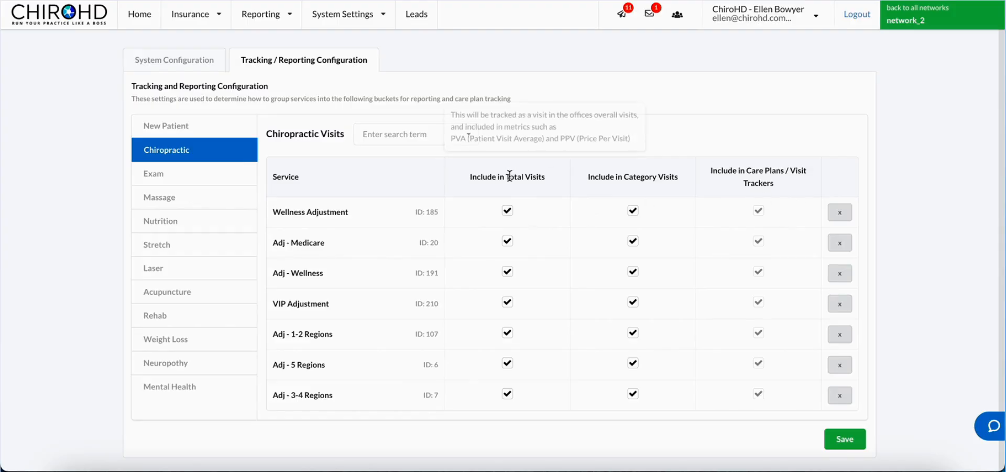
{"action": "mouse_move", "coordinate": [618, 181]}
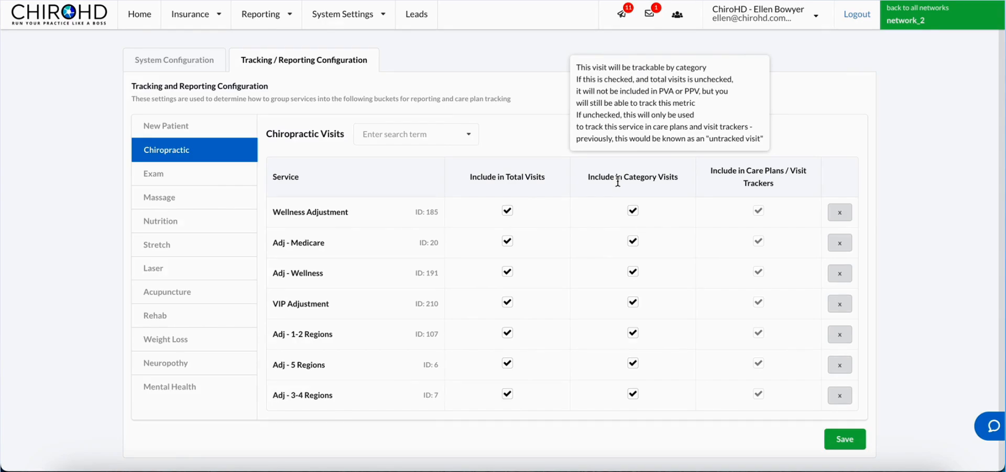
{"action": "mouse_move", "coordinate": [785, 176]}
{"action": "mouse_move", "coordinate": [788, 194]}
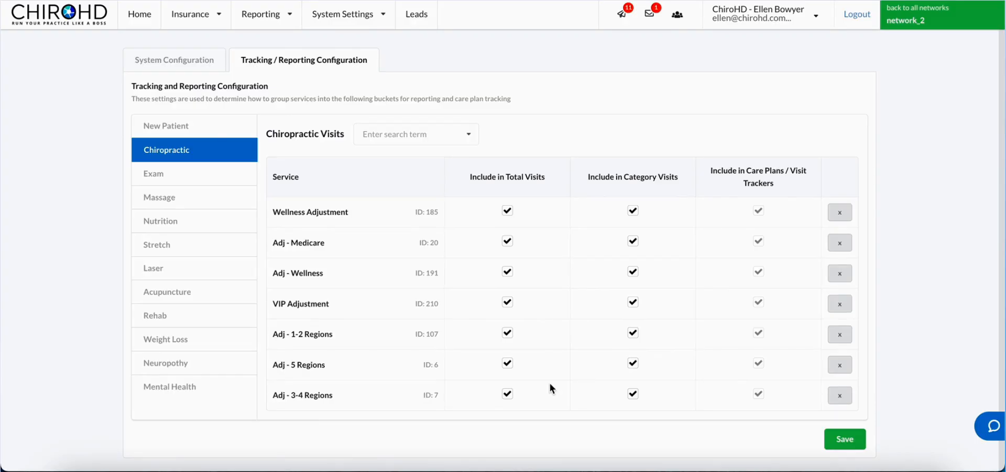
{"action": "mouse_move", "coordinate": [513, 171]}
Search the Chiropractic Visits service picker for adj and close it without adding anything.
{"action": "left_click", "coordinate": [322, 24]}
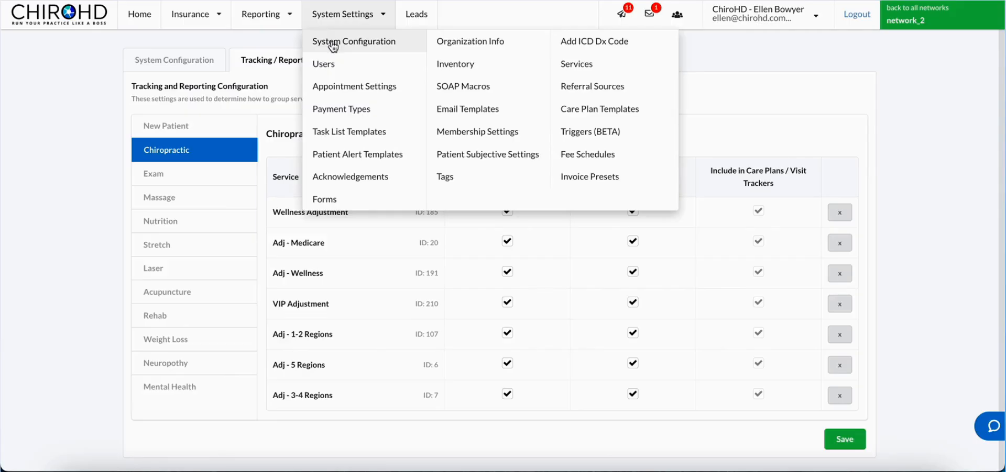
{"action": "left_click", "coordinate": [259, 68]}
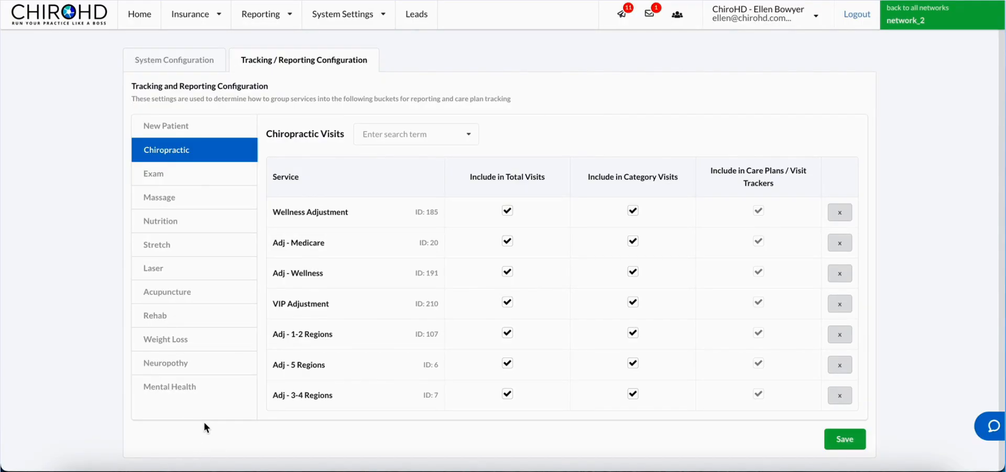
{"action": "left_click", "coordinate": [428, 137]}
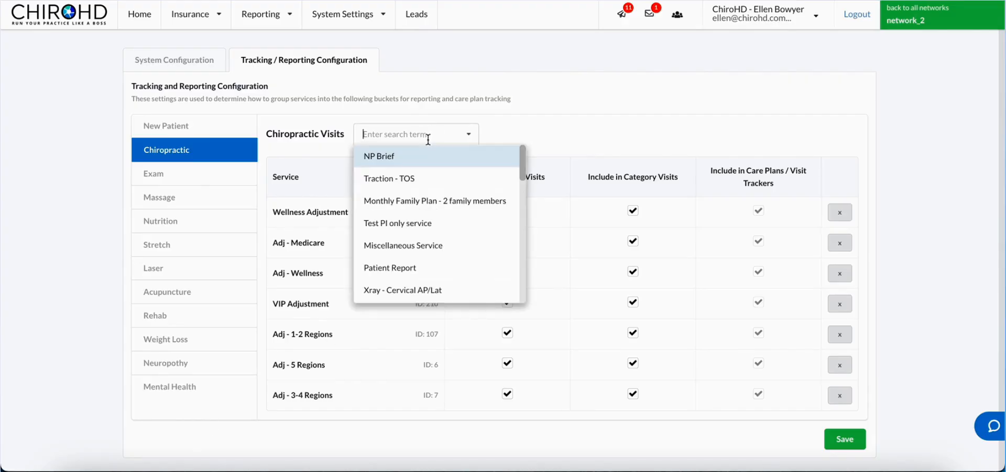
{"action": "type", "text": "adj"}
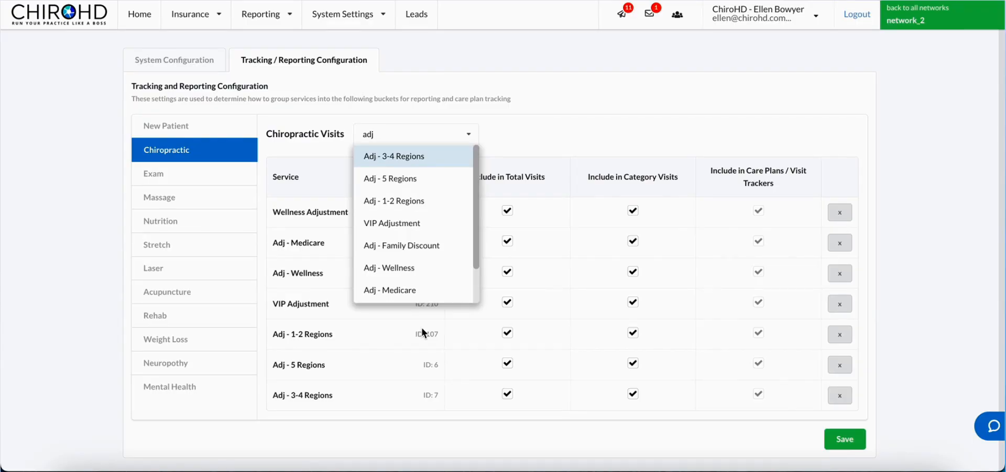
{"action": "left_click", "coordinate": [558, 116]}
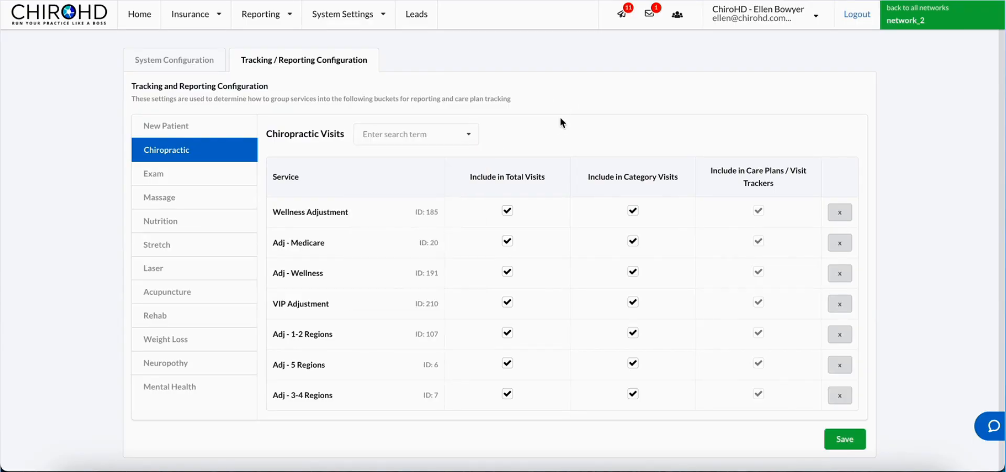
Open the Payment Types list.
{"action": "left_click", "coordinate": [371, 21]}
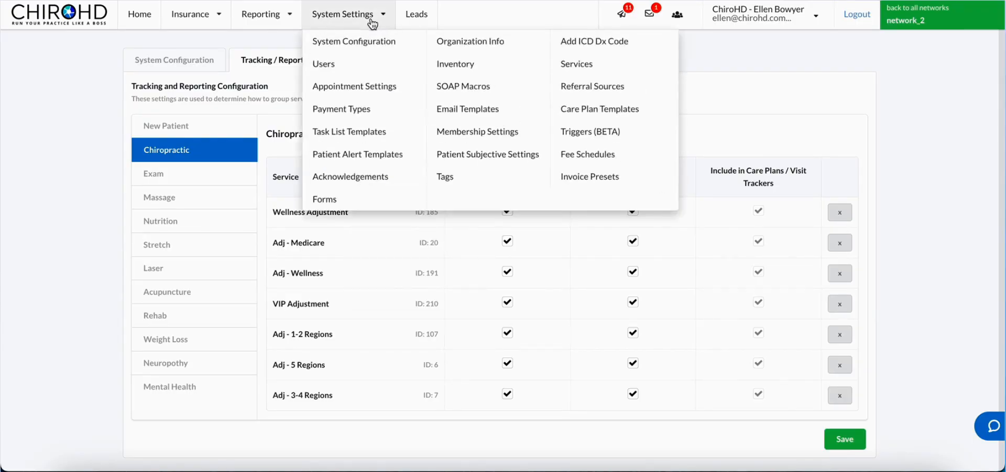
{"action": "left_click", "coordinate": [375, 104]}
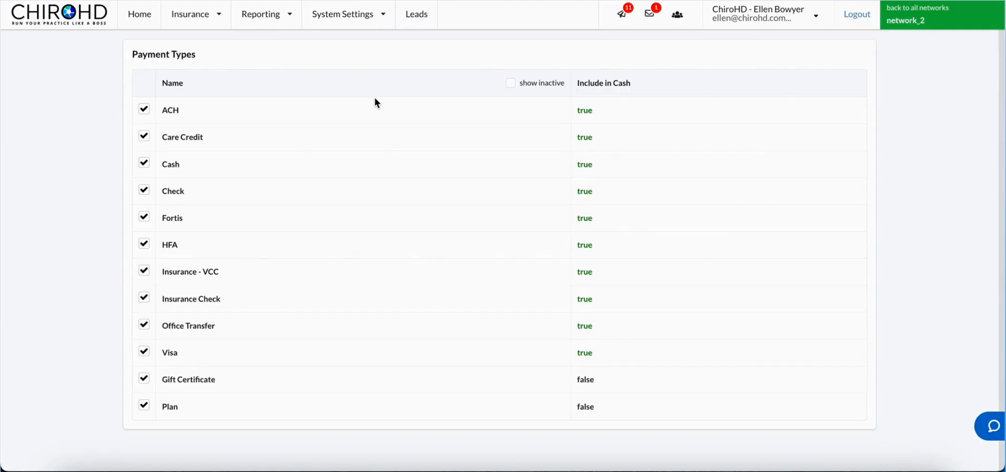
In Appointment Settings, set the Adjustment appointment type's valid charge type to Chiropractic Visit and save.
{"action": "left_click", "coordinate": [357, 24]}
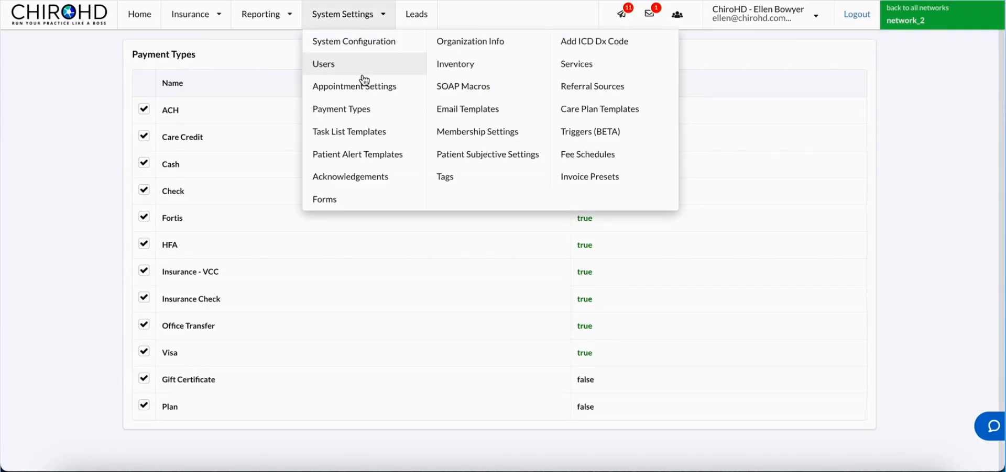
{"action": "left_click", "coordinate": [365, 87]}
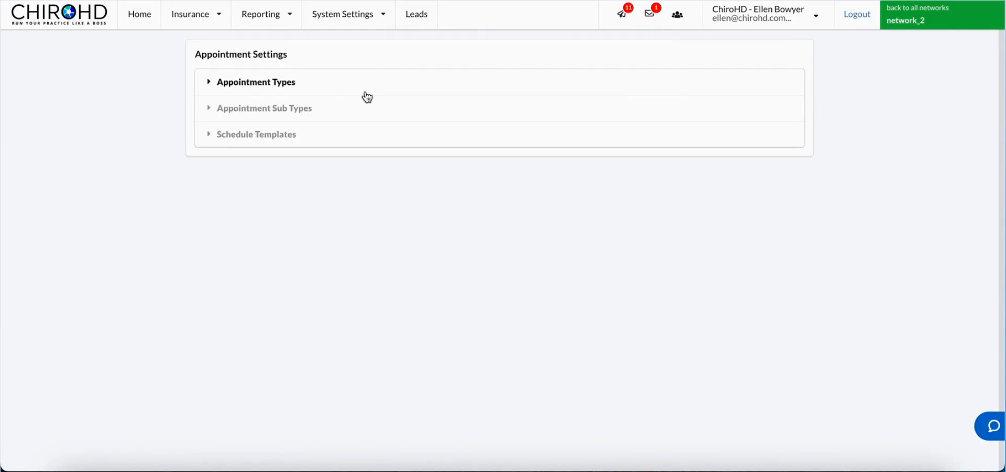
{"action": "left_click", "coordinate": [369, 94]}
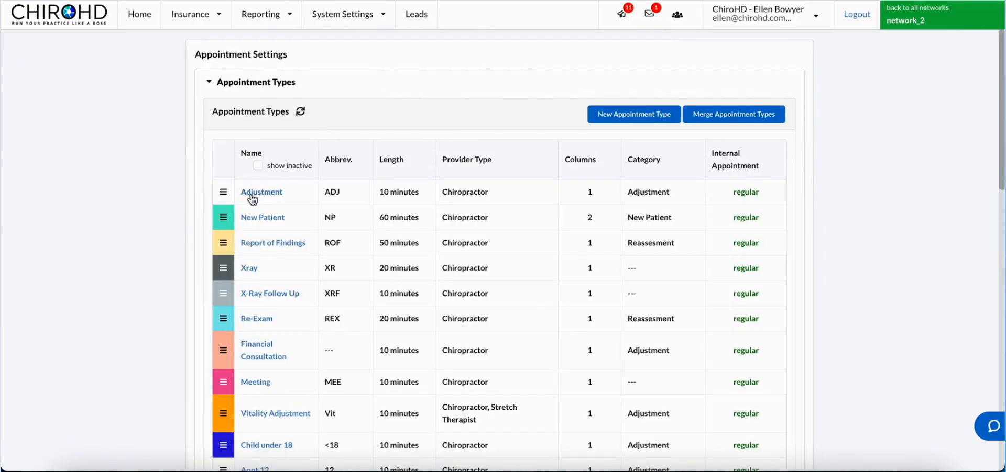
{"action": "left_click", "coordinate": [261, 192]}
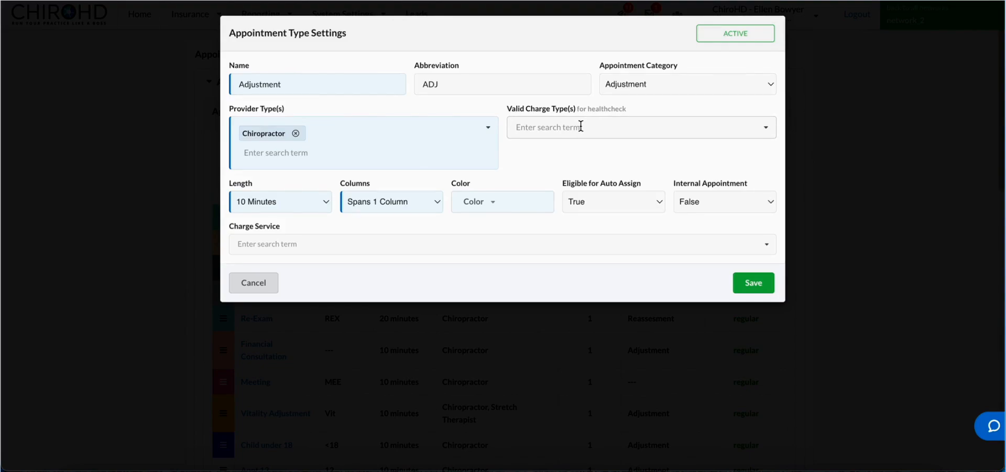
{"action": "left_click", "coordinate": [662, 131]}
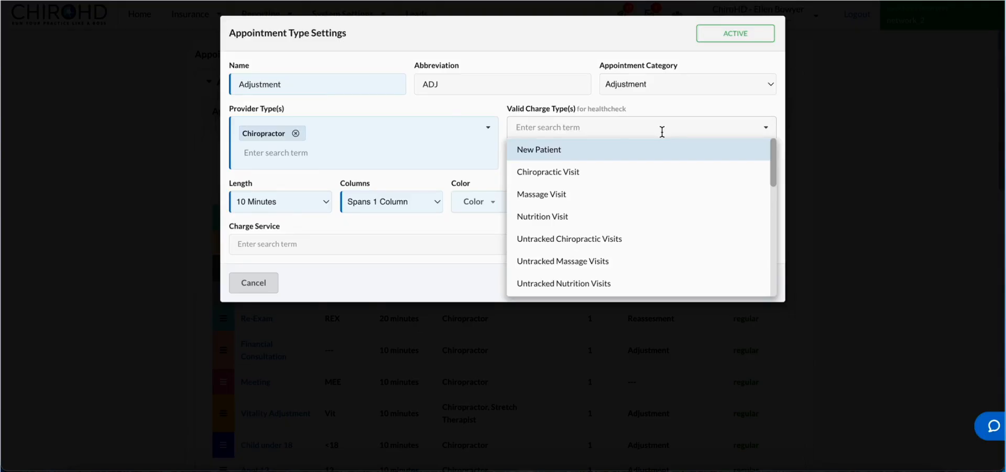
{"action": "left_click", "coordinate": [651, 169]}
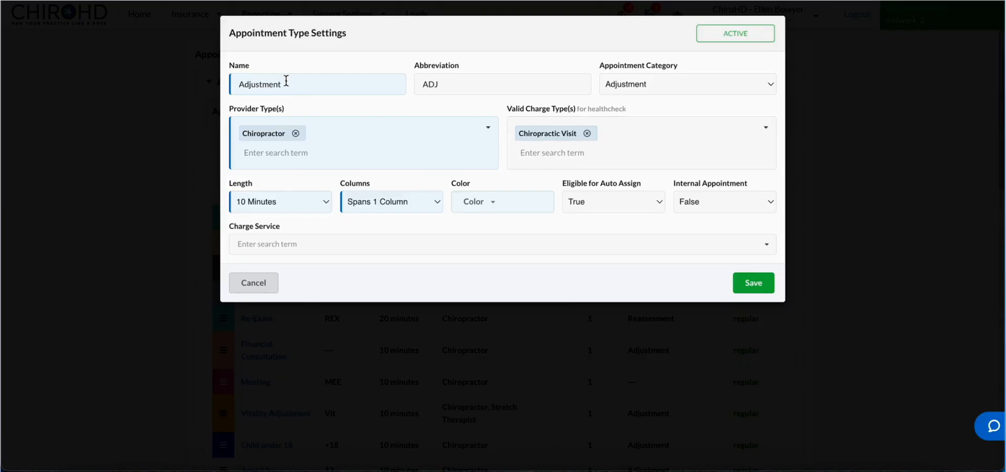
{"action": "left_click", "coordinate": [754, 282]}
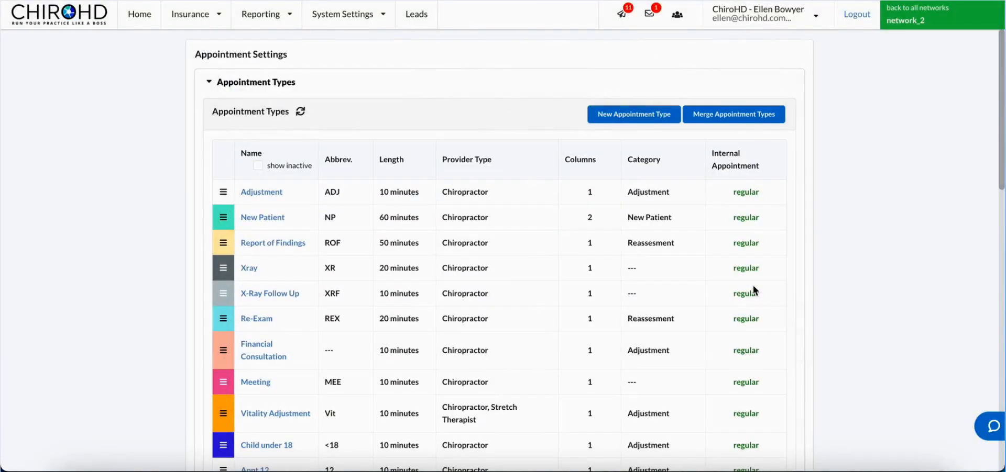
Check the New Patient appointment type, then set Re-Exam's valid charge type to Exam and save.
{"action": "left_click", "coordinate": [285, 215]}
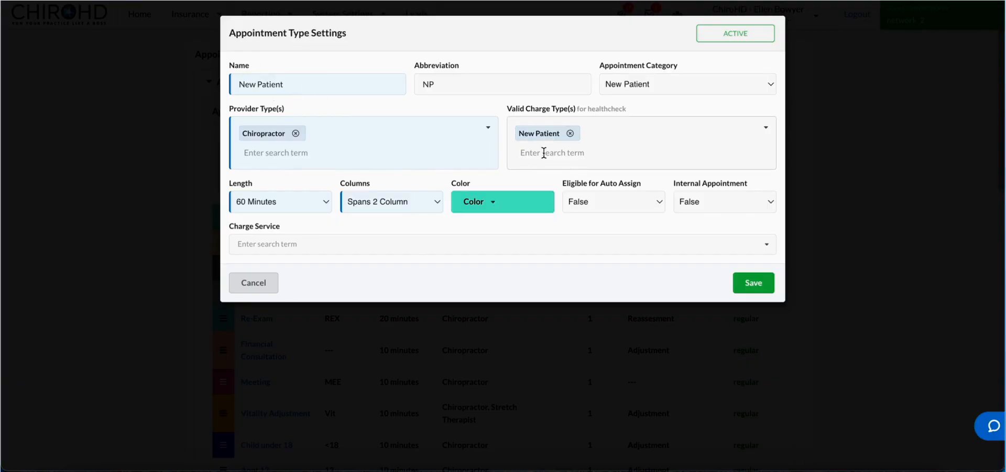
{"action": "left_click", "coordinate": [753, 283]}
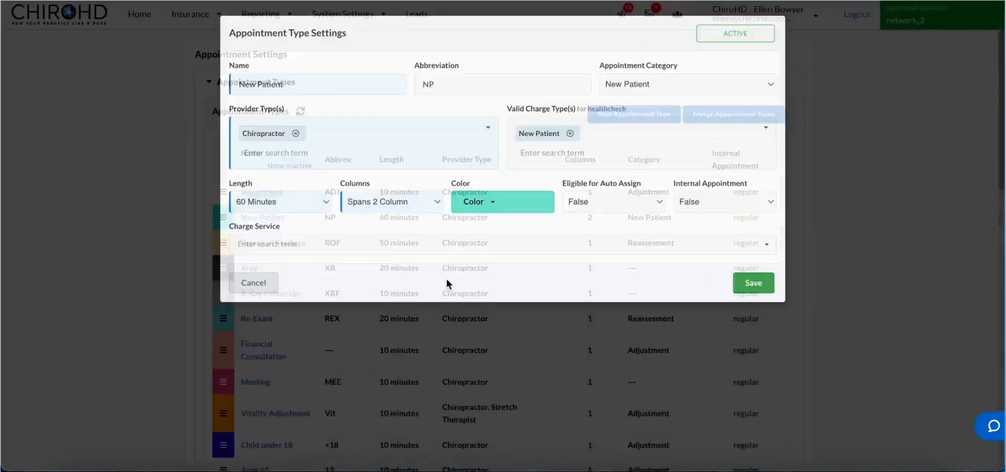
{"action": "left_click", "coordinate": [270, 321]}
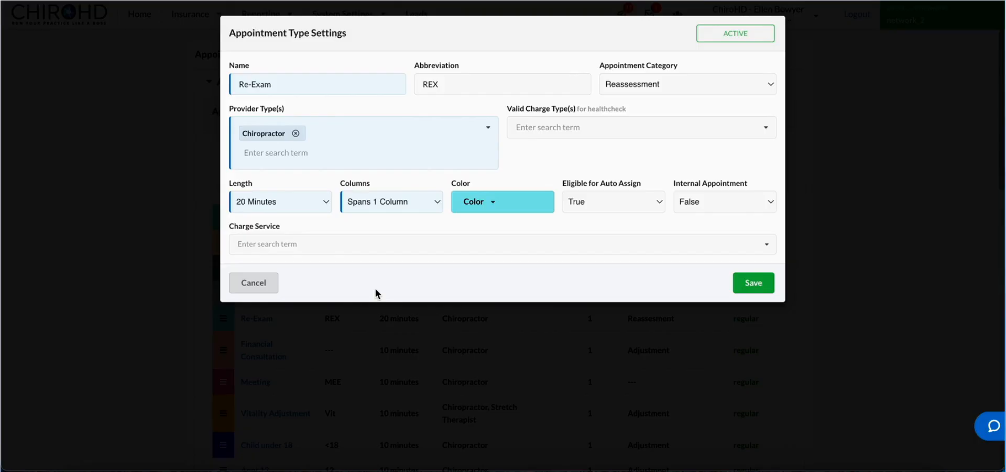
{"action": "left_click", "coordinate": [612, 125]}
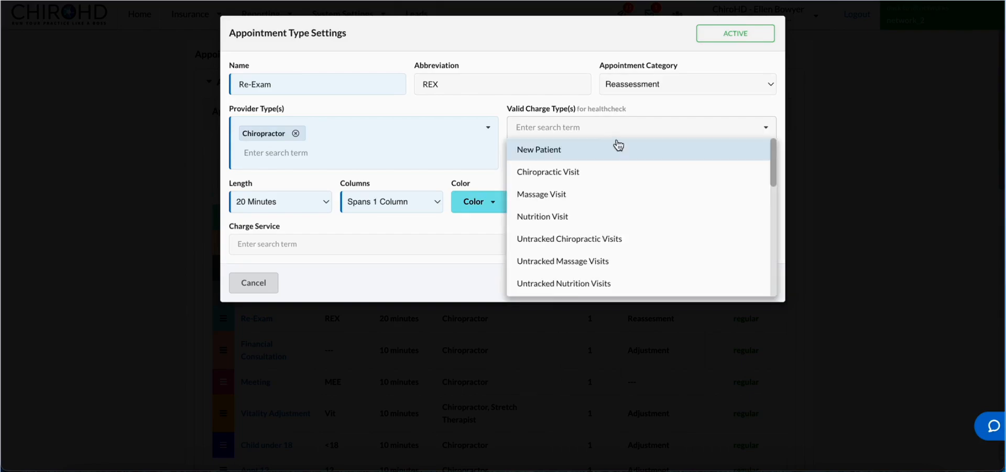
{"action": "type", "text": "ex"}
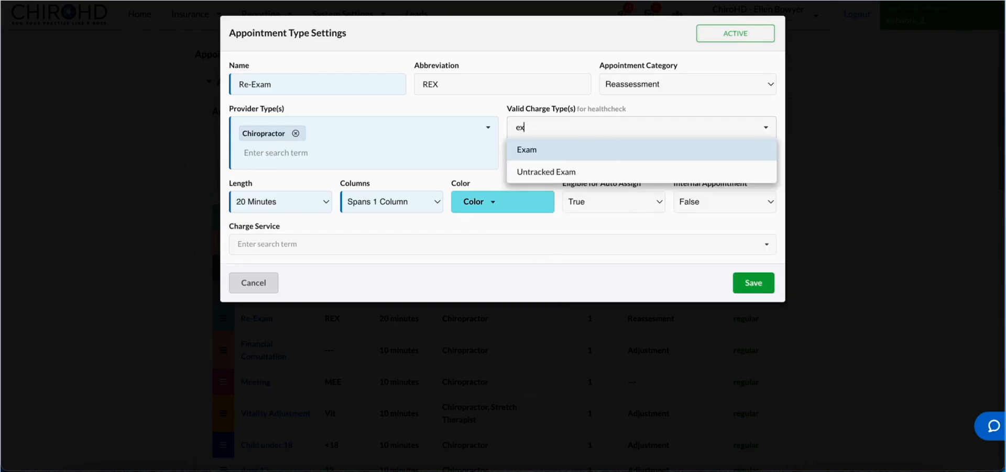
{"action": "left_click", "coordinate": [563, 154]}
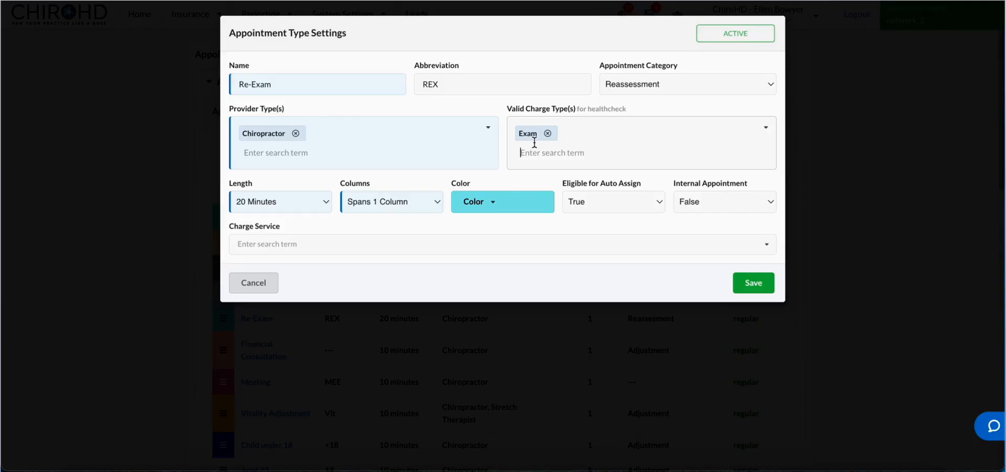
{"action": "left_click", "coordinate": [762, 288]}
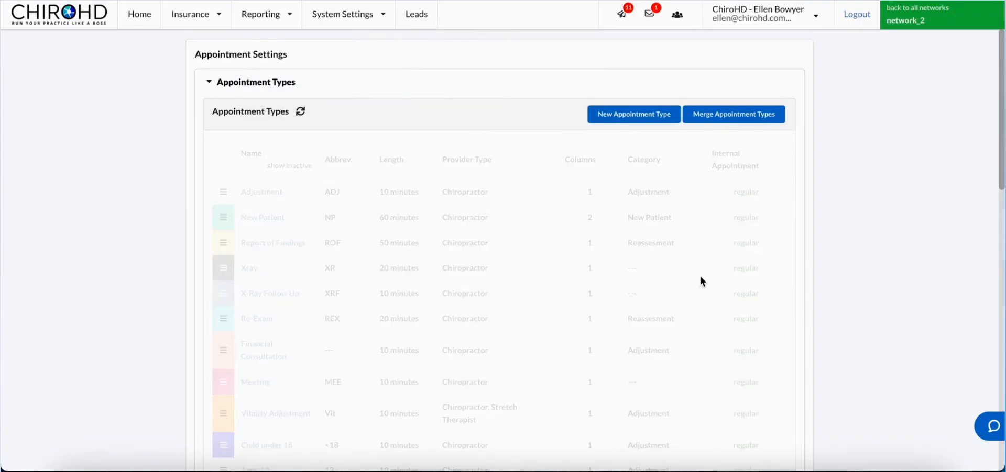
Set the acupuncture test appointment type's valid charge type to Acupuncture Visits and save.
{"action": "scroll", "coordinate": [388, 274], "scroll_direction": "down", "scroll_amount": 6}
{"action": "left_click", "coordinate": [298, 370]}
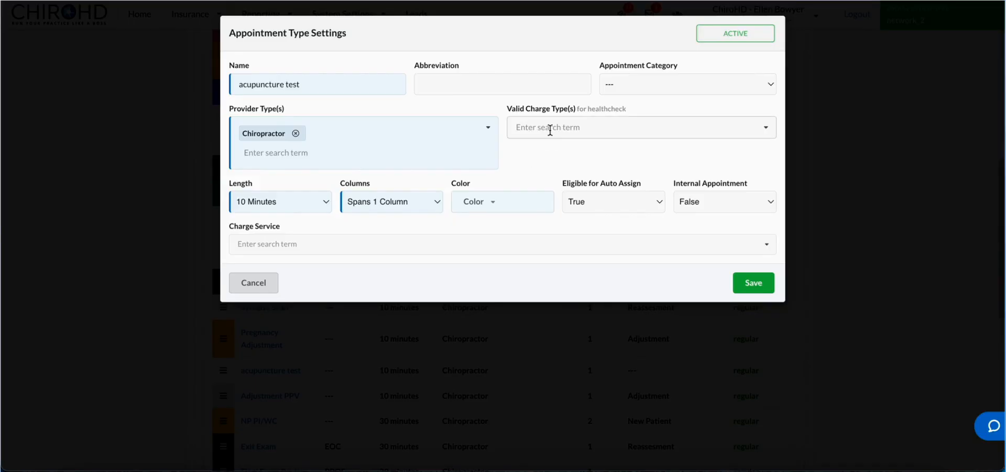
{"action": "type", "text": "acu"}
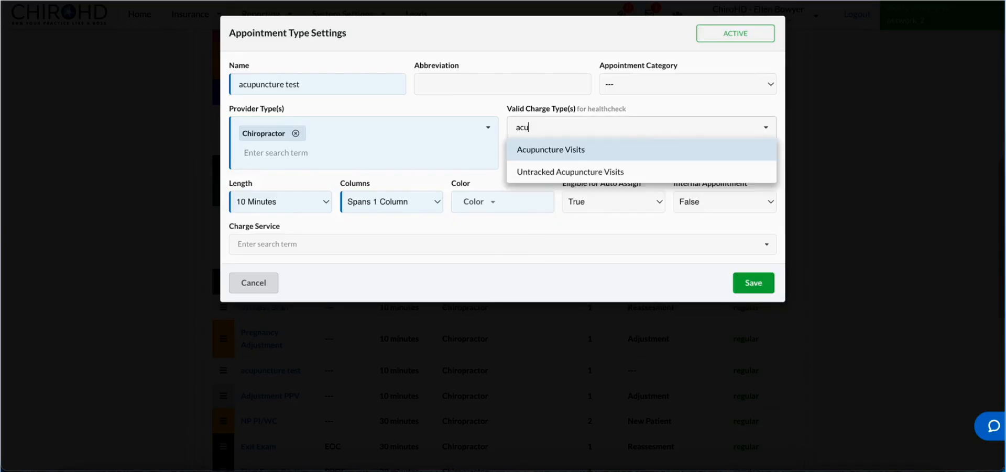
{"action": "left_click", "coordinate": [584, 153]}
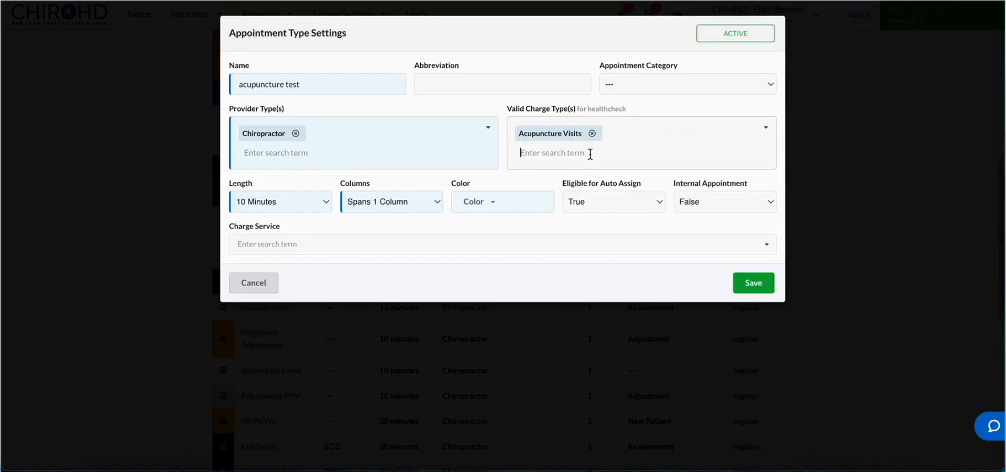
{"action": "left_click", "coordinate": [752, 283]}
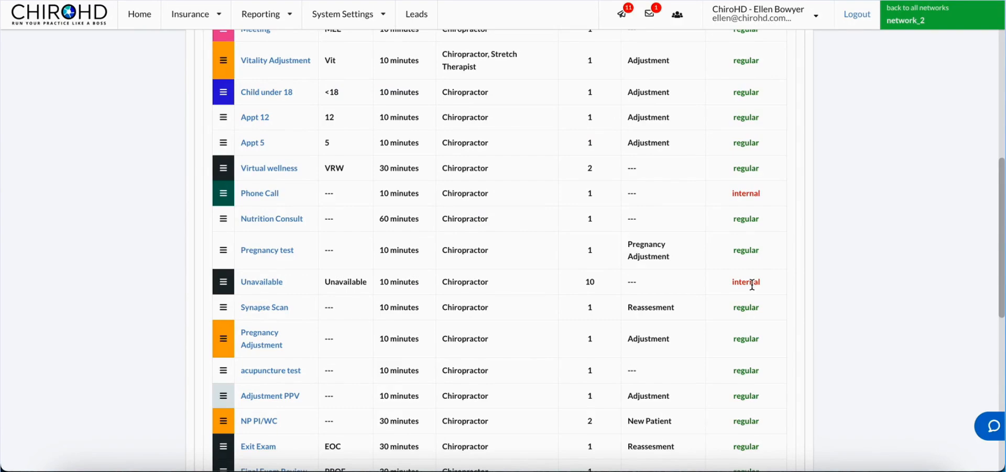
Return to the Tracking / Reporting Configuration in System Configuration.
{"action": "scroll", "coordinate": [373, 205], "scroll_direction": "up", "scroll_amount": 5}
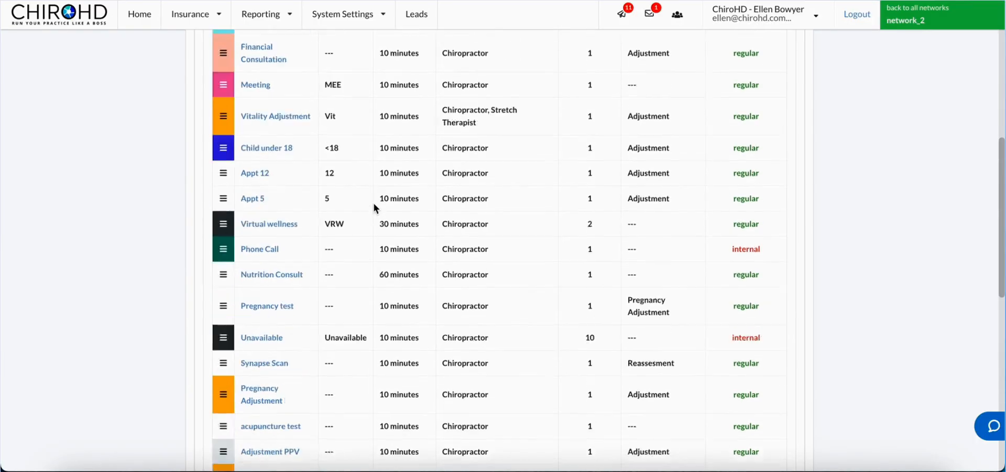
{"action": "scroll", "coordinate": [288, 271], "scroll_direction": "up", "scroll_amount": 3}
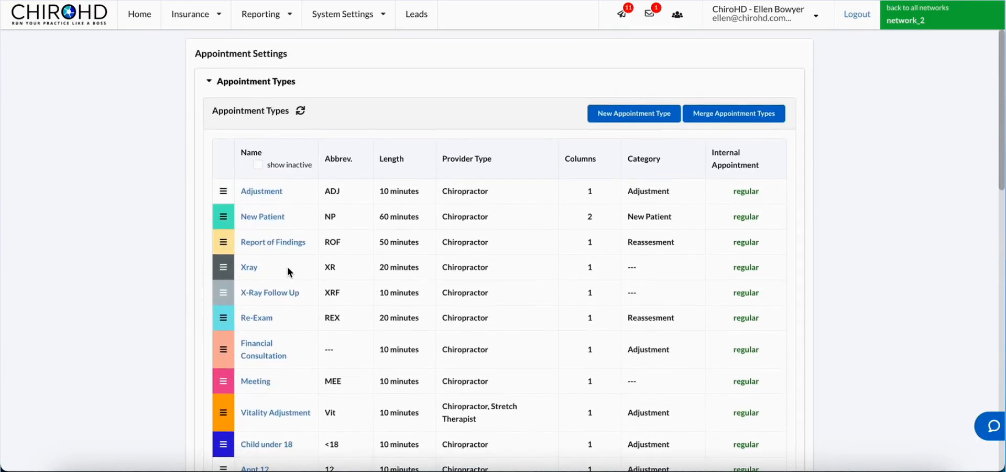
{"action": "left_click", "coordinate": [341, 13]}
{"action": "left_click", "coordinate": [353, 40]}
{"action": "left_click", "coordinate": [310, 65]}
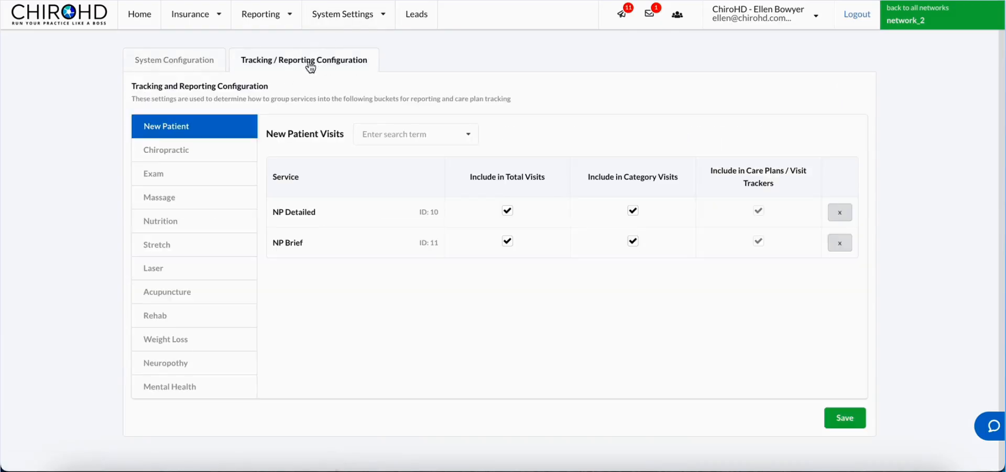